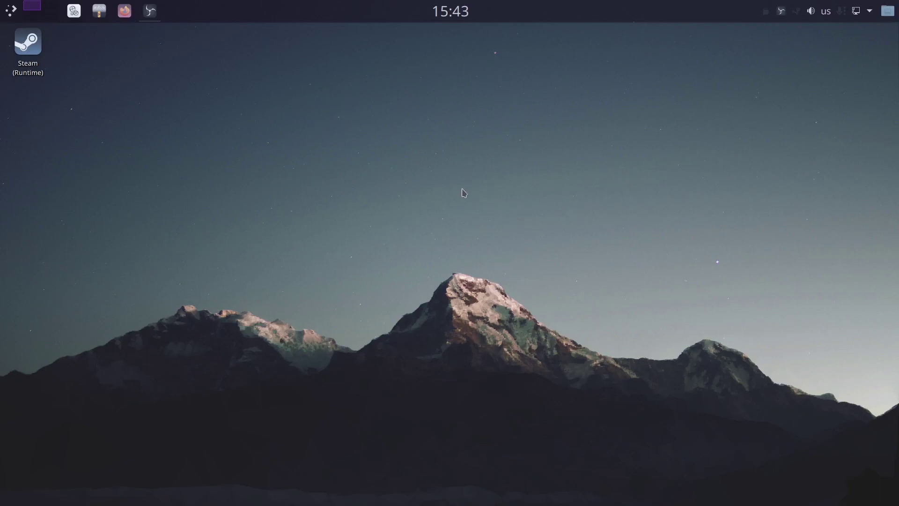
# Open the wallpaper plugin download window from the desktop's wallpaper settings, then enlarge and reposition it.
pyautogui.rightClick(452, 157)
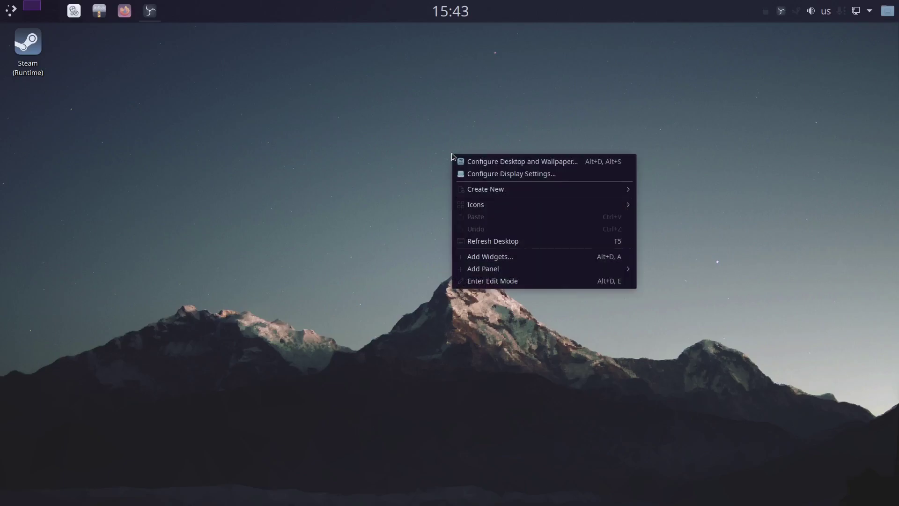
pyautogui.click(506, 165)
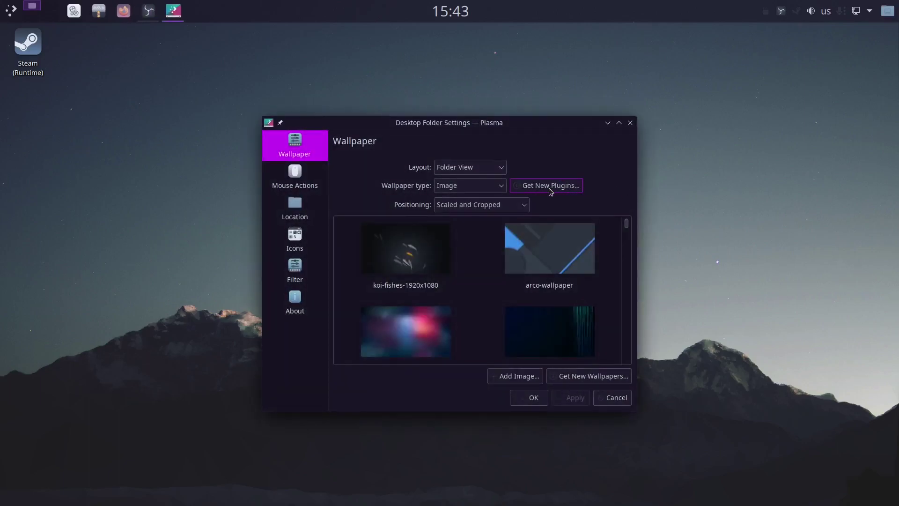
pyautogui.click(552, 187)
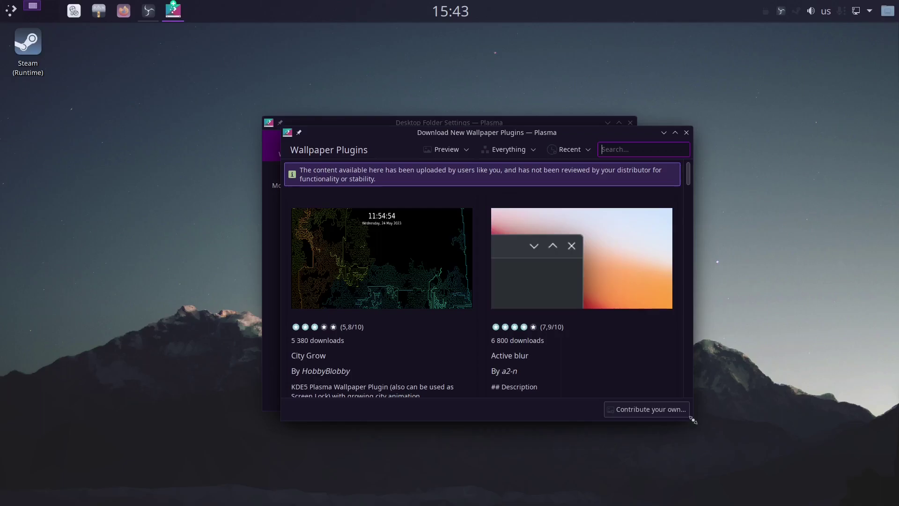
pyautogui.moveTo(693, 420); pyautogui.dragTo(808, 496)
pyautogui.moveTo(565, 134); pyautogui.dragTo(440, 52)
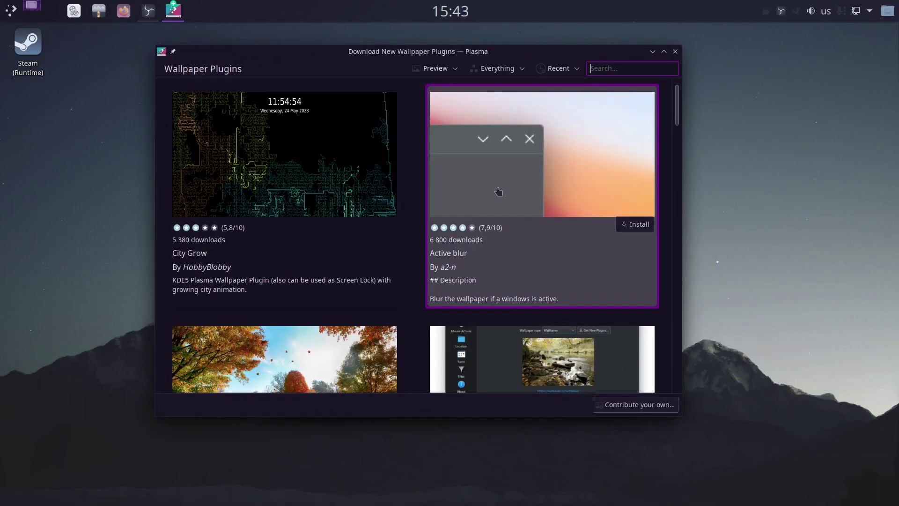
# Install the Wallhaven Wallpaper plugin by subpop.
pyautogui.scroll(-5, 498, 192)
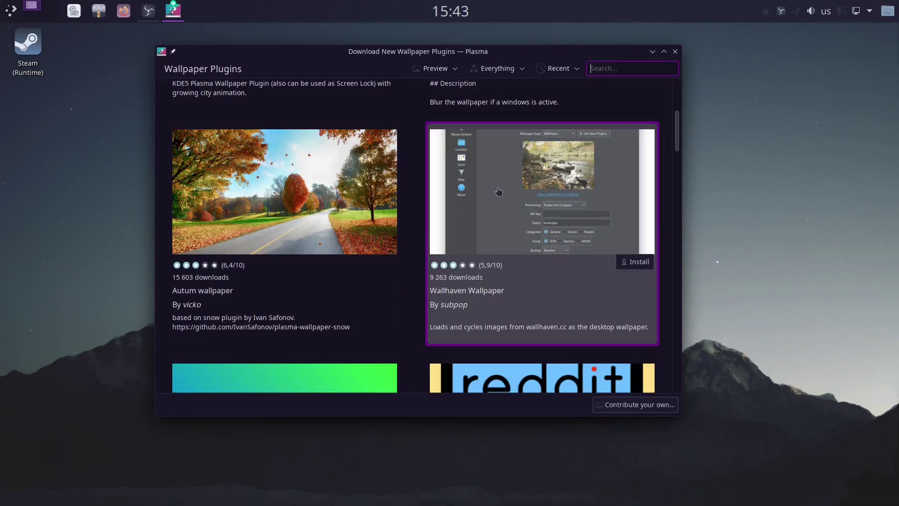
pyautogui.scroll(-1, 498, 192)
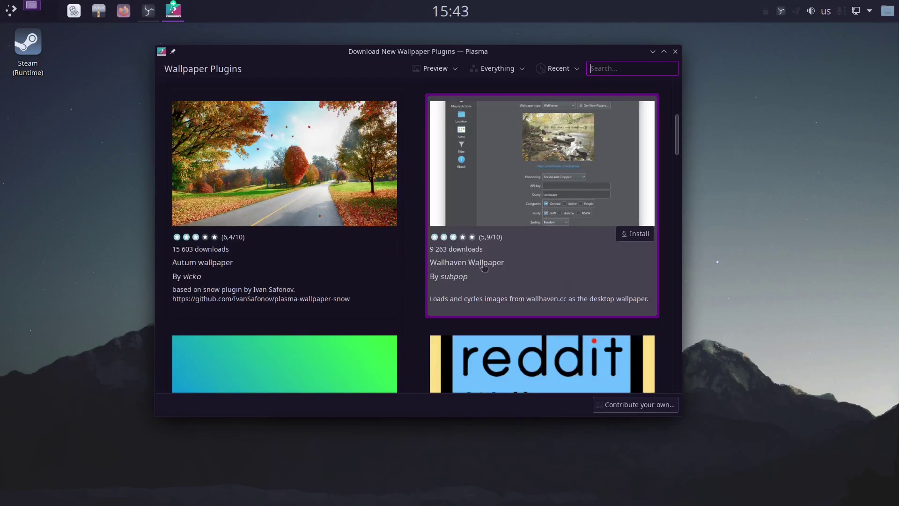
pyautogui.click(642, 235)
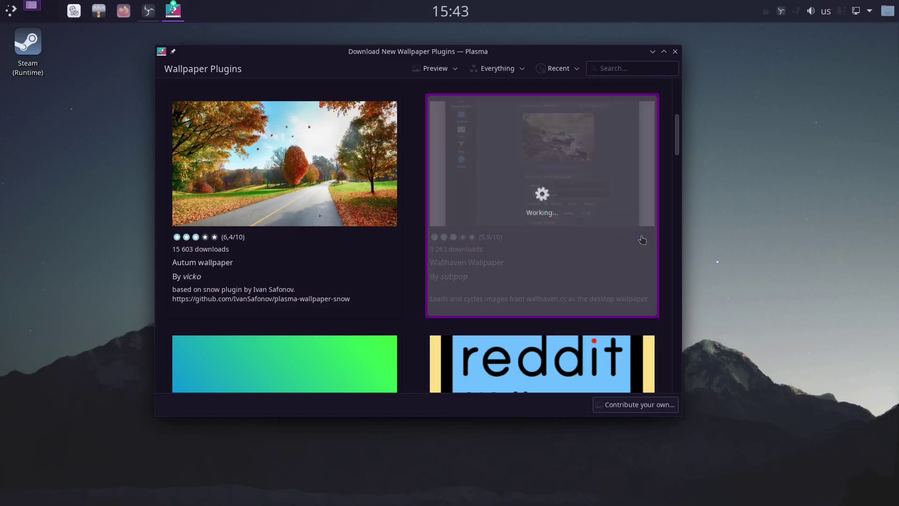
# Install the Reddit Wallpaper plugin by kylepaulsen and close the plugin download window.
pyautogui.scroll(-3, 568, 278)
pyautogui.scroll(-2, 568, 279)
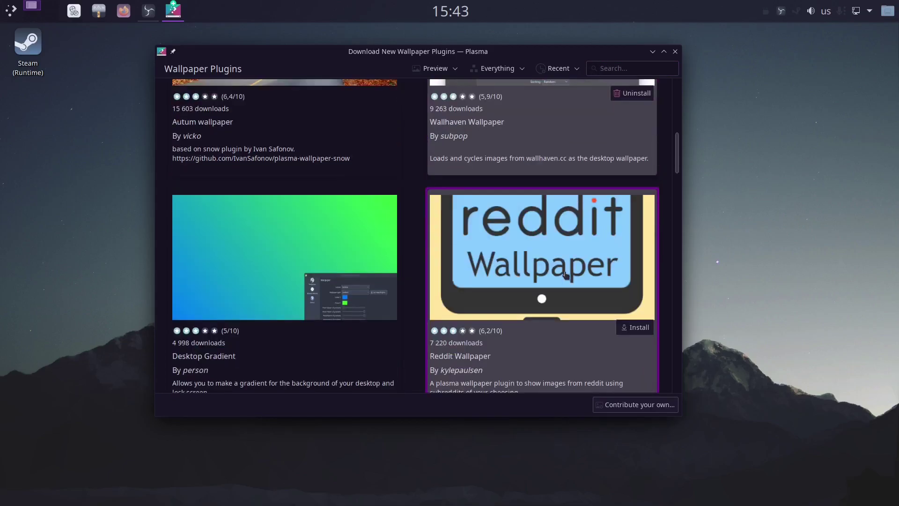
pyautogui.click(632, 330)
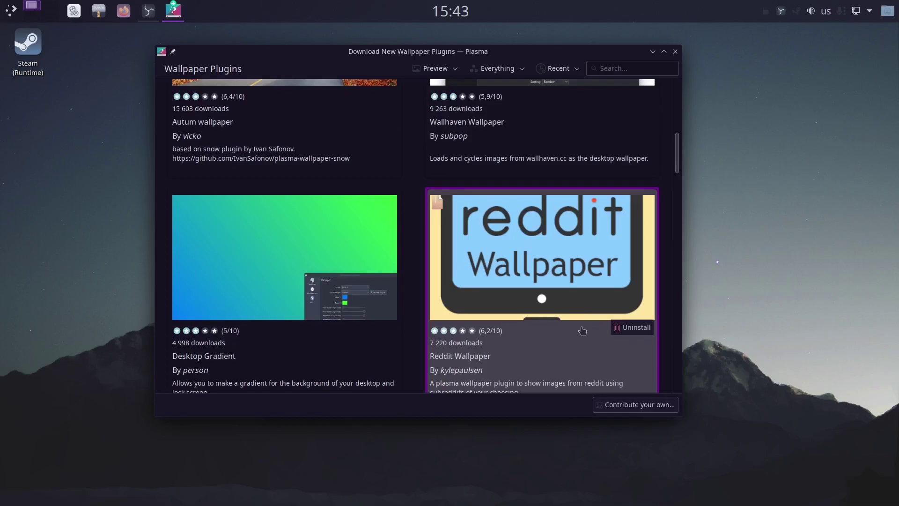
pyautogui.scroll(10, 583, 331)
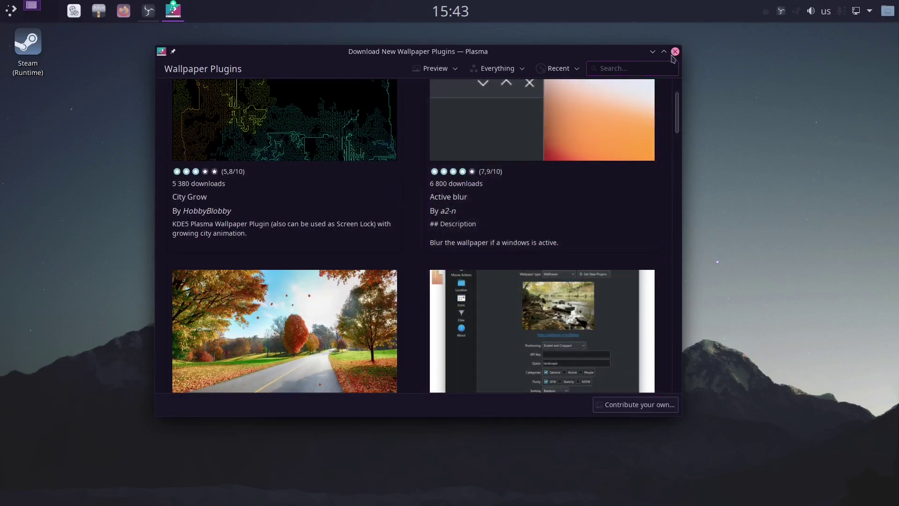
pyautogui.click(675, 52)
# Set the wallpaper type to Wallhaven, enlarge the settings window and apply the change.
pyautogui.click(490, 186)
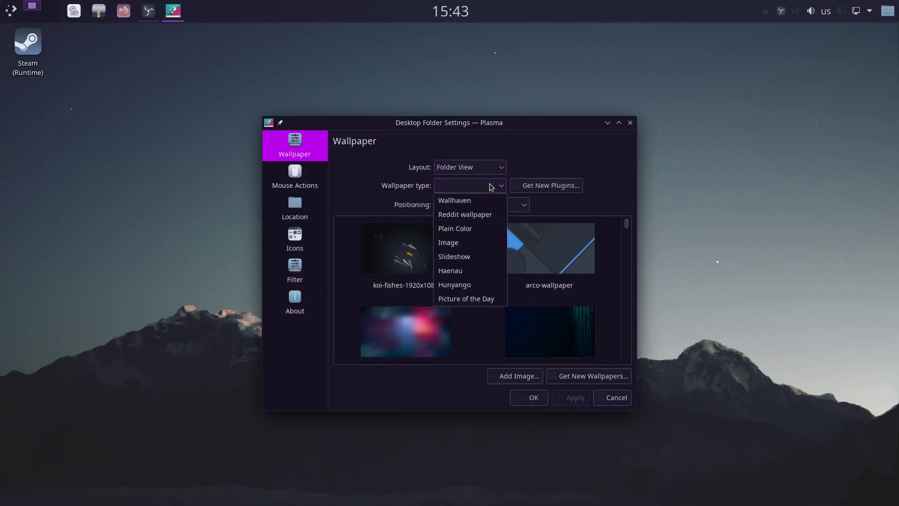
pyautogui.click(476, 205)
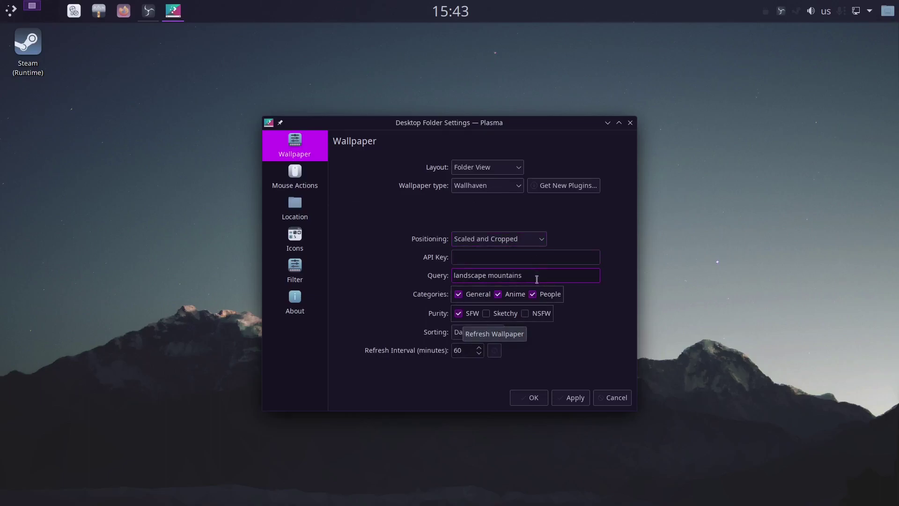
pyautogui.moveTo(636, 410); pyautogui.dragTo(786, 466)
pyautogui.moveTo(572, 124); pyautogui.dragTo(429, 92)
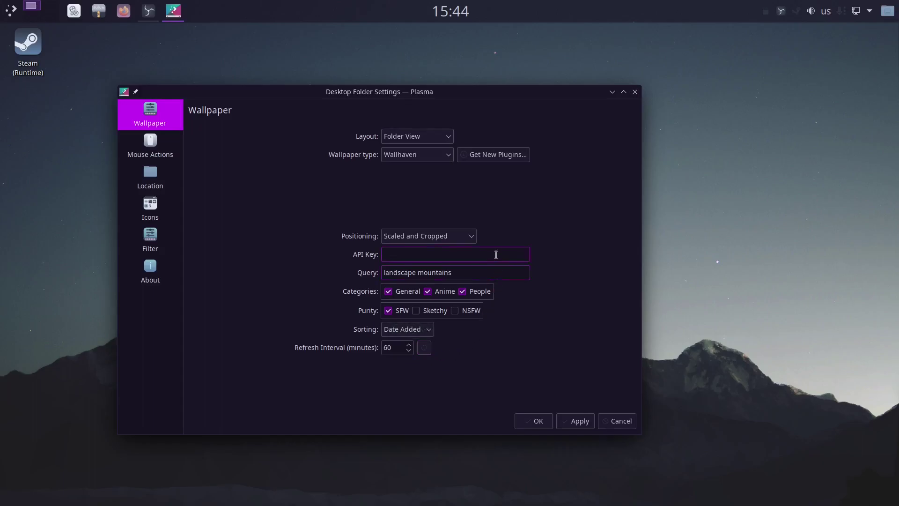
pyautogui.click(579, 421)
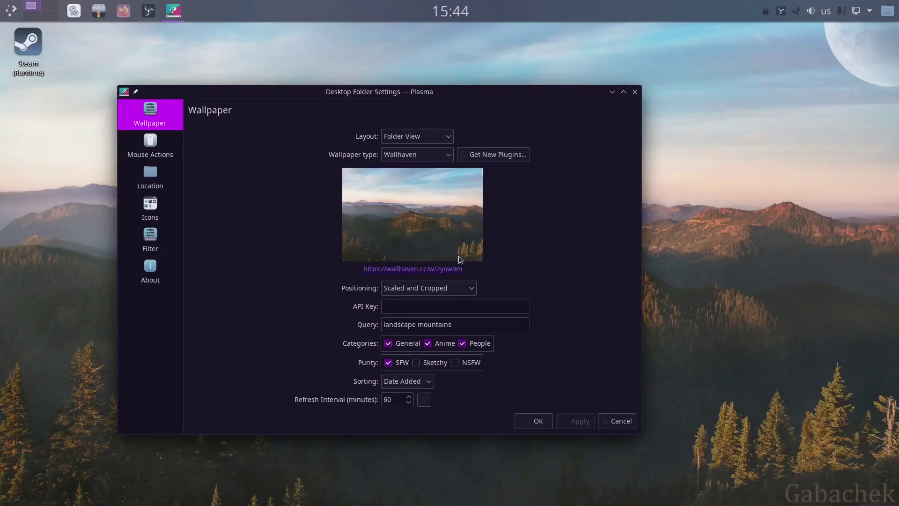
pyautogui.moveTo(452, 98); pyautogui.dragTo(483, 84)
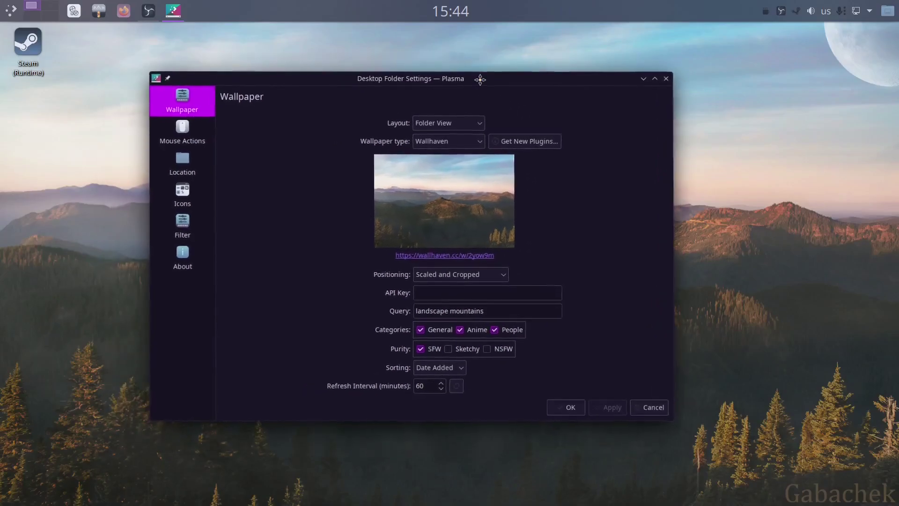
# Replace the Wallhaven query with "dark art", refresh the wallpaper and apply the change.
pyautogui.click(390, 313)
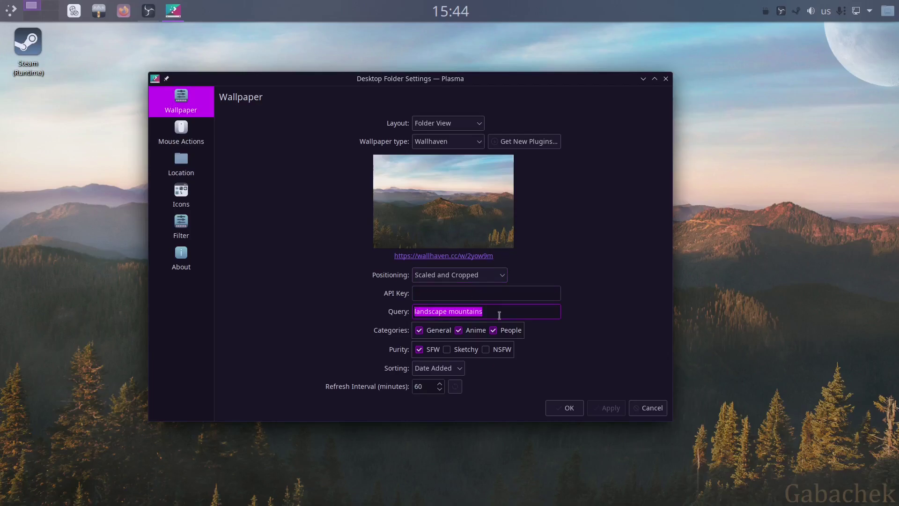
pyautogui.write('dark art')
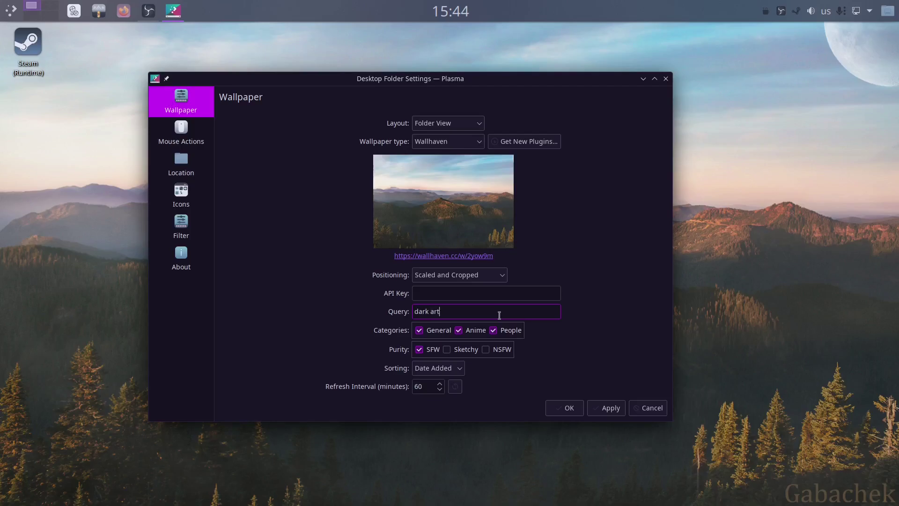
pyautogui.click(456, 387)
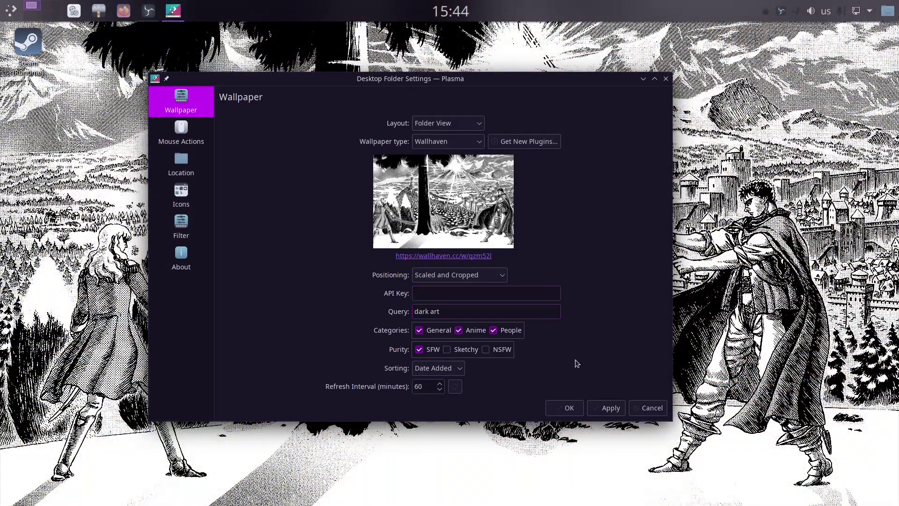
pyautogui.click(610, 408)
pyautogui.moveTo(456, 77); pyautogui.dragTo(517, 71)
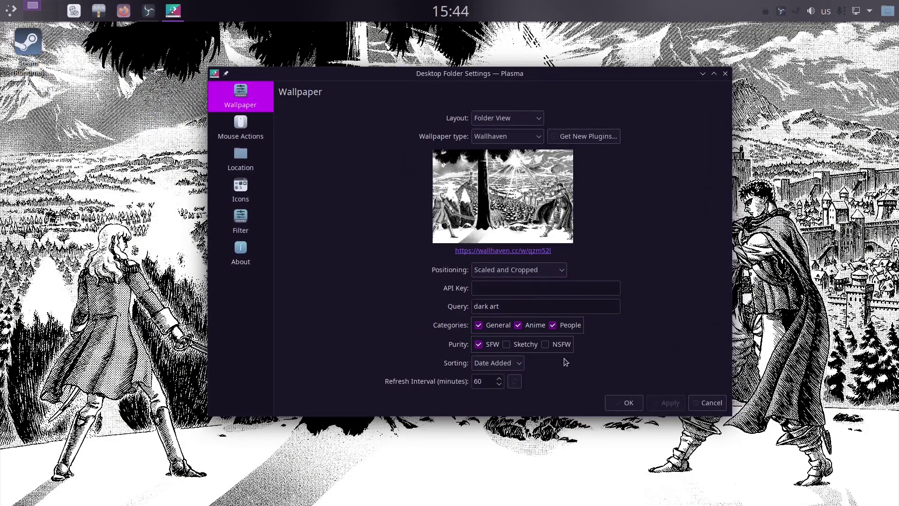
# Sort the Wallhaven images by Views with a 20-minute refresh interval, refresh the wallpaper and apply the settings.
pyautogui.click(519, 367)
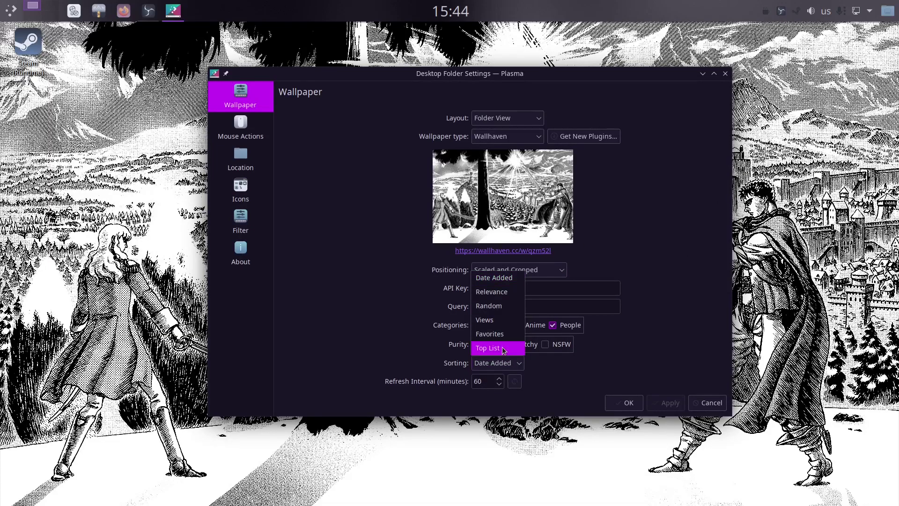
pyautogui.click(486, 319)
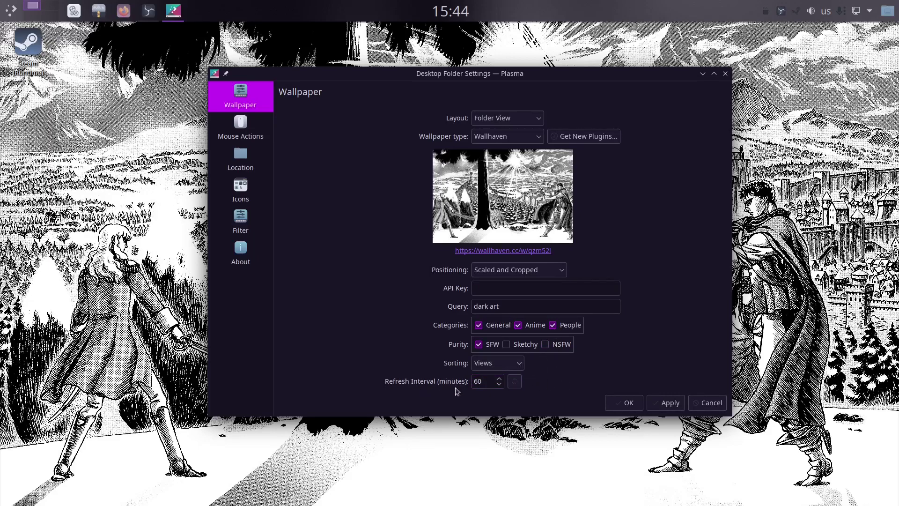
pyautogui.doubleClick(489, 383)
pyautogui.write('20')
pyautogui.click(519, 382)
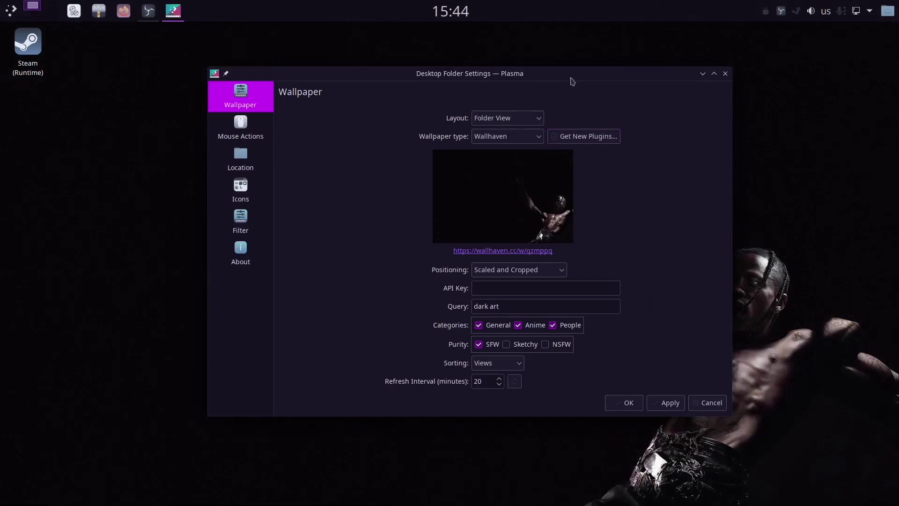
pyautogui.moveTo(549, 74); pyautogui.dragTo(470, 58)
pyautogui.click(595, 388)
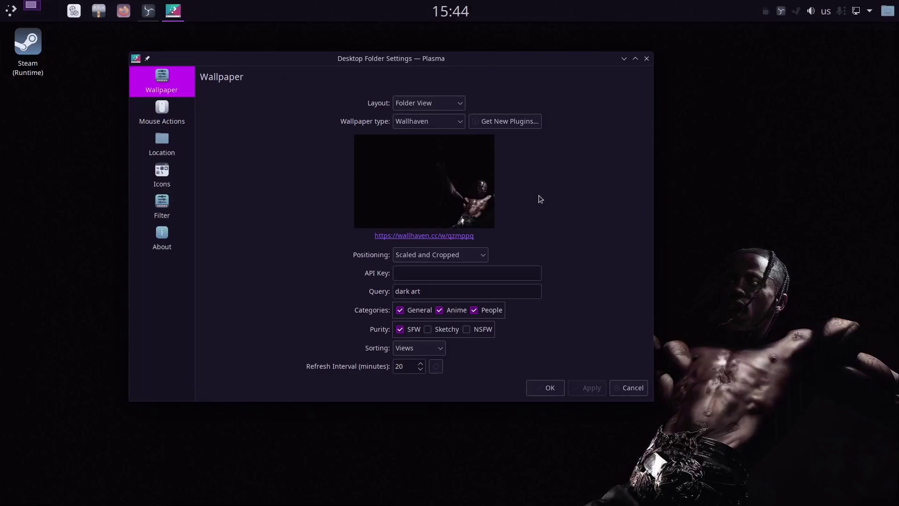
# Switch the wallpaper type to Reddit wallpaper, set the subreddit to "wallpapers" with landscape orientation, and reroll the wallpaper.
pyautogui.click(461, 123)
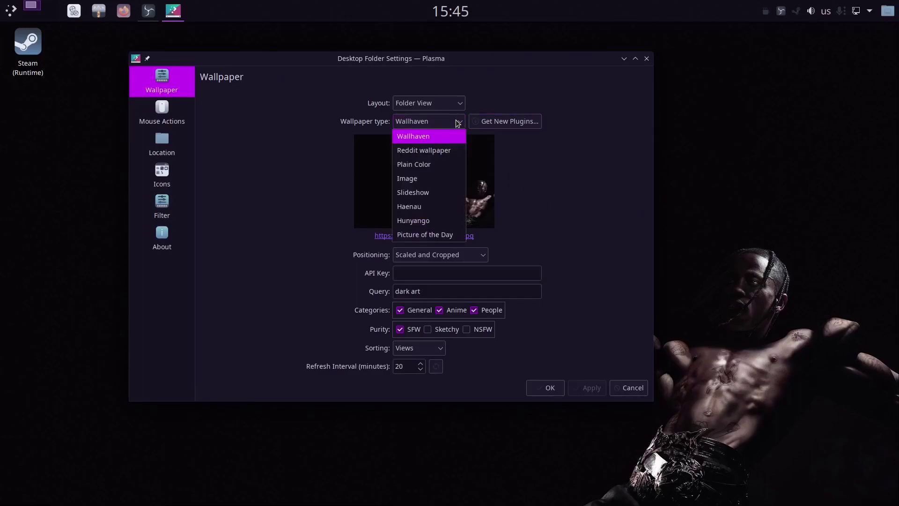
pyautogui.click(439, 150)
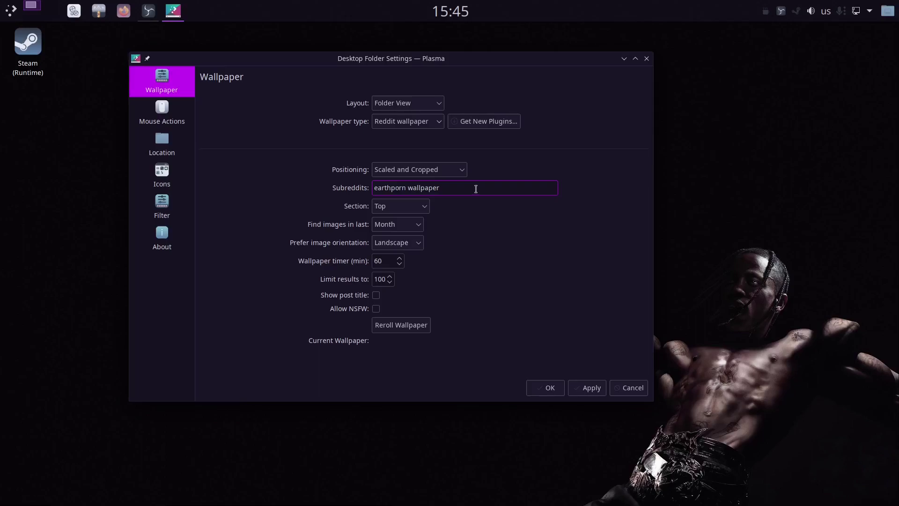
pyautogui.moveTo(467, 190); pyautogui.dragTo(325, 187)
pyautogui.write('wallpapers')
pyautogui.click(416, 243)
pyautogui.click(416, 271)
pyautogui.click(423, 326)
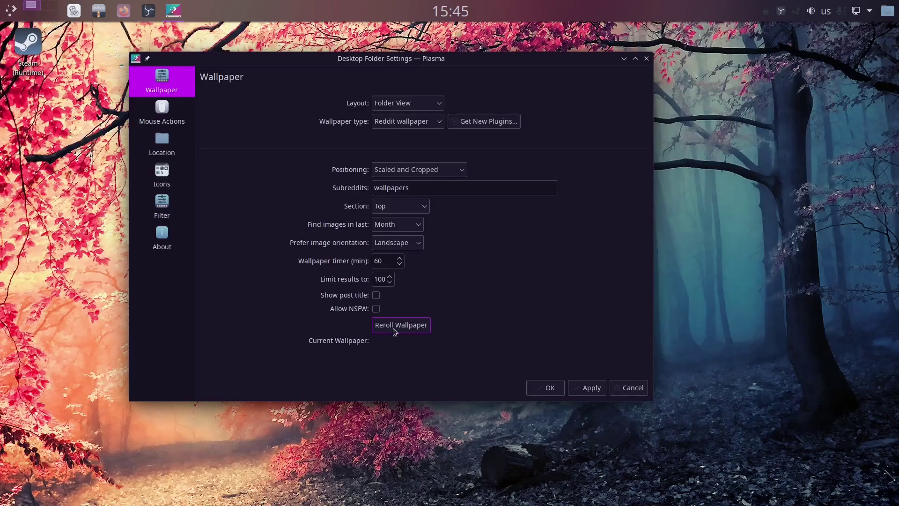
# Apply the Reddit wallpaper settings and close the settings window.
pyautogui.moveTo(432, 60); pyautogui.dragTo(471, 94)
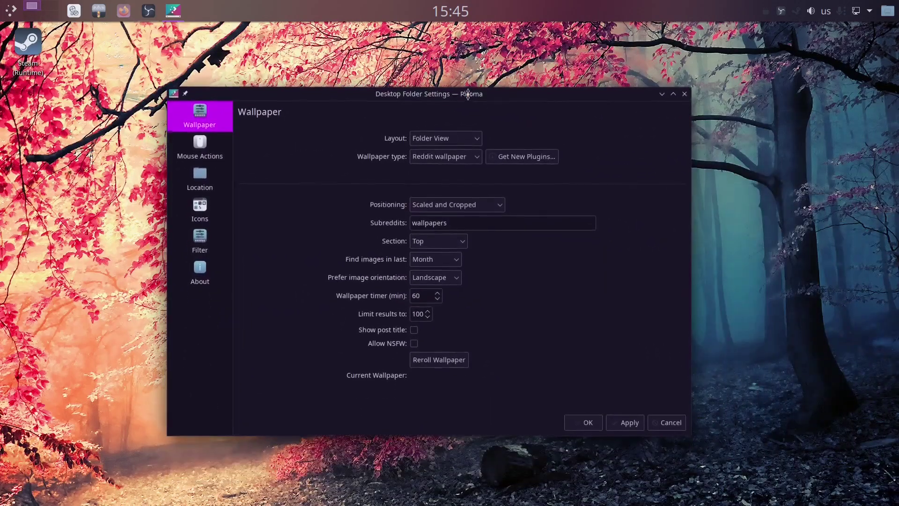
pyautogui.click(629, 424)
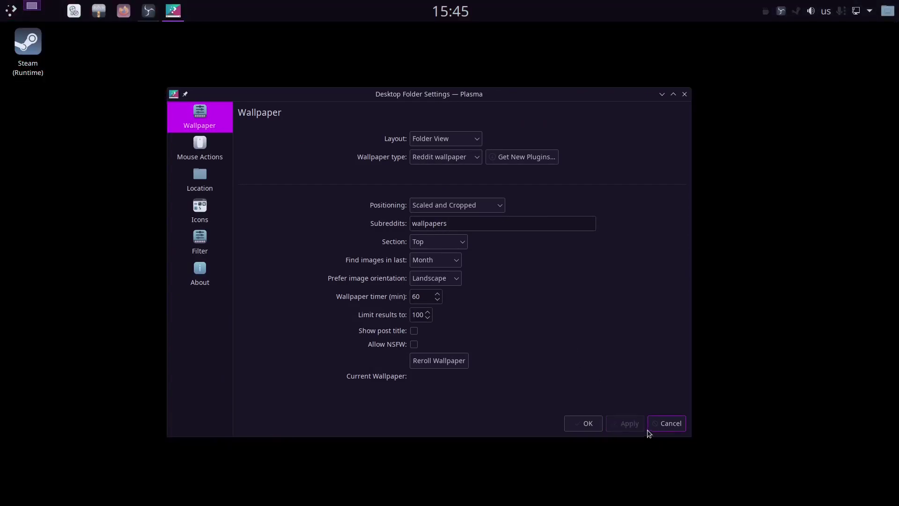
pyautogui.click(590, 424)
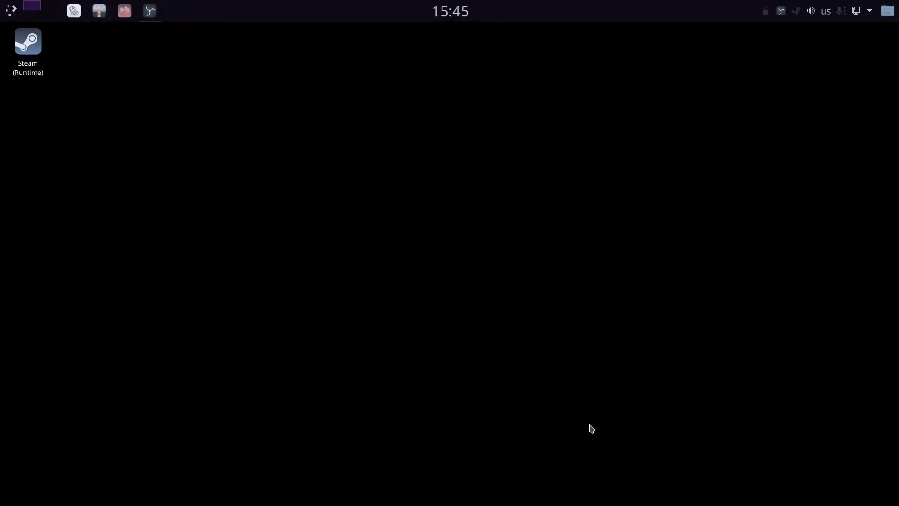
# Reopen the desktop's wallpaper settings, reroll the Reddit wallpaper and open the current wallpaper's link.
pyautogui.rightClick(420, 191)
pyautogui.click(497, 191)
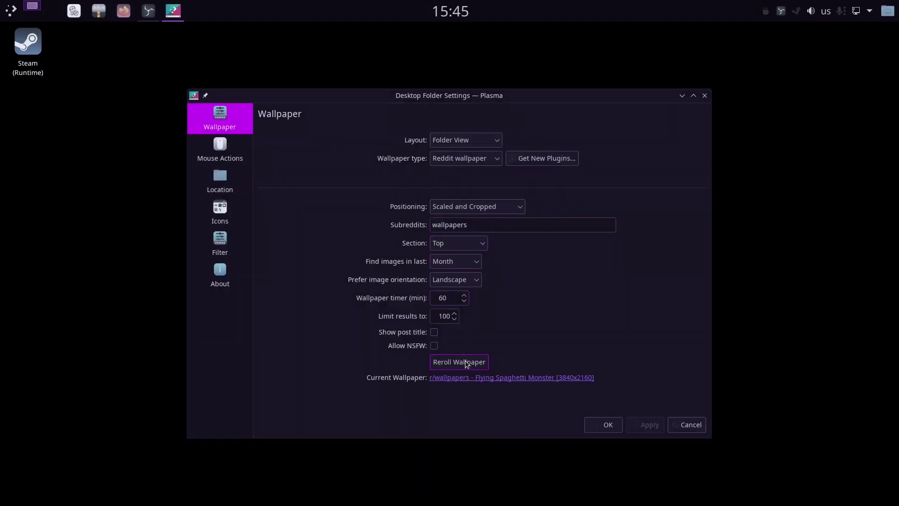
pyautogui.click(467, 364)
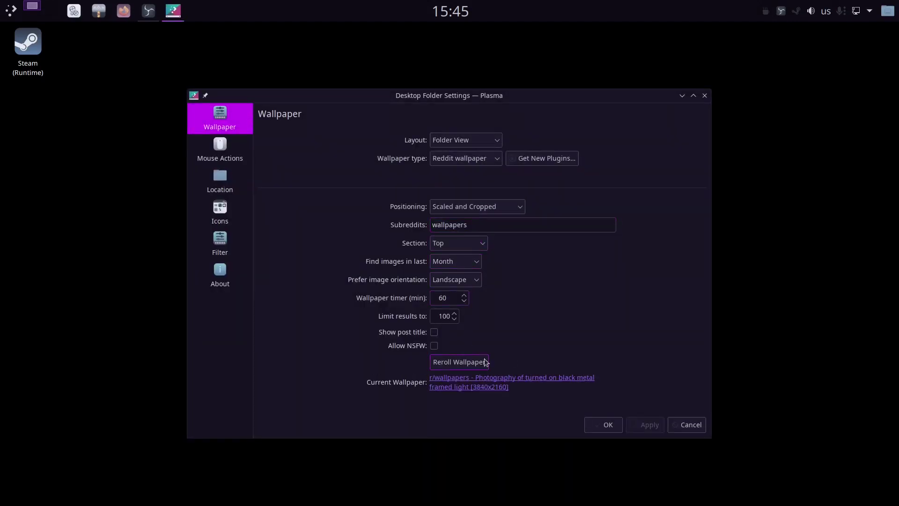
pyautogui.click(497, 382)
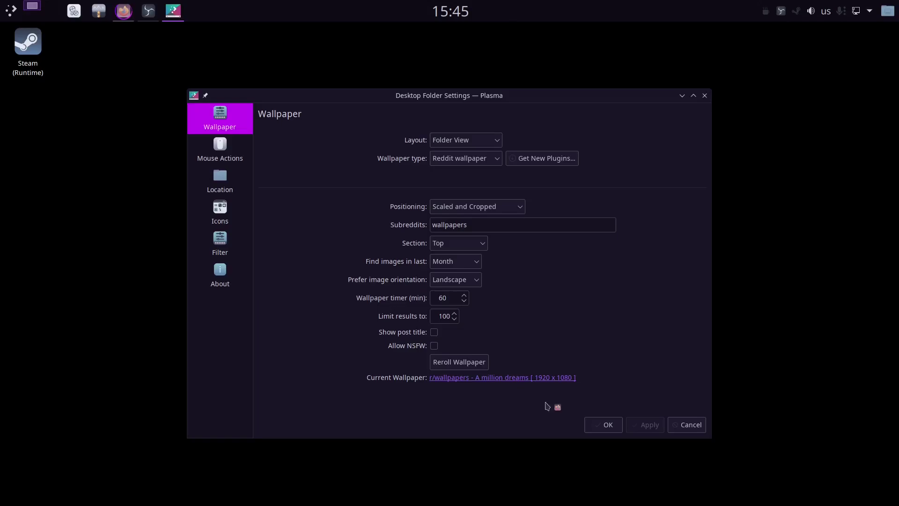